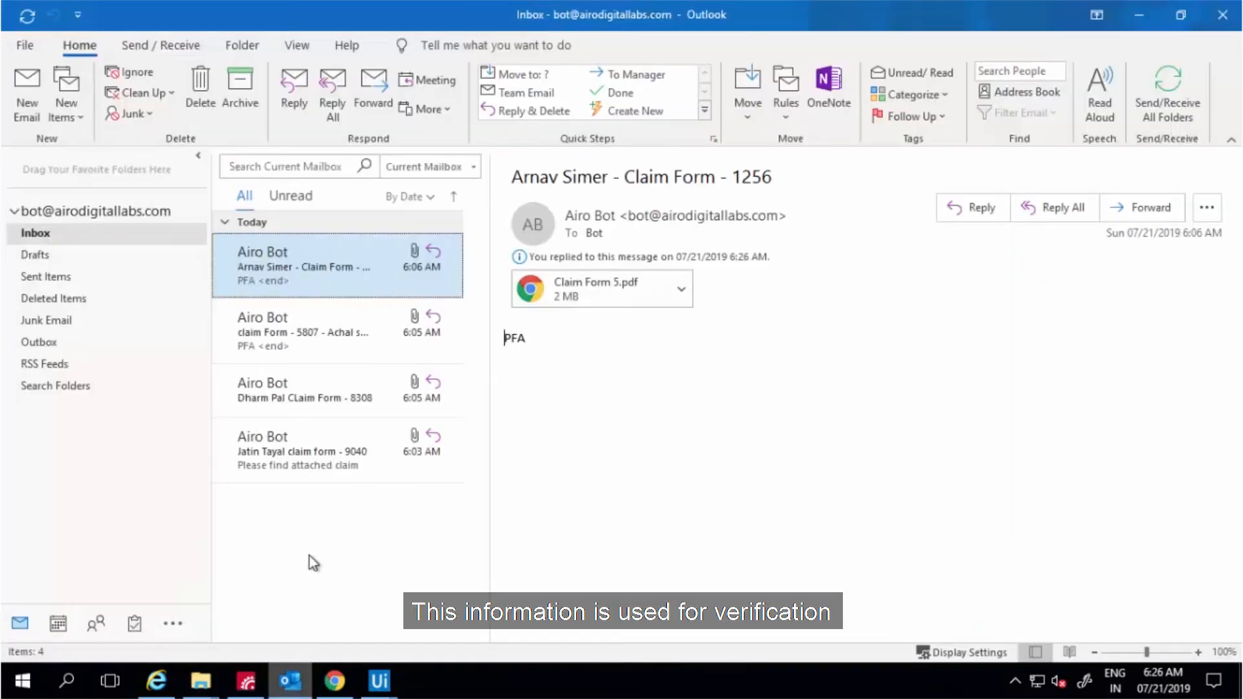
{"action": "left_click", "coordinate": [47, 277]}
{"action": "left_click", "coordinate": [301, 265]}
{"action": "left_click", "coordinate": [337, 461]}
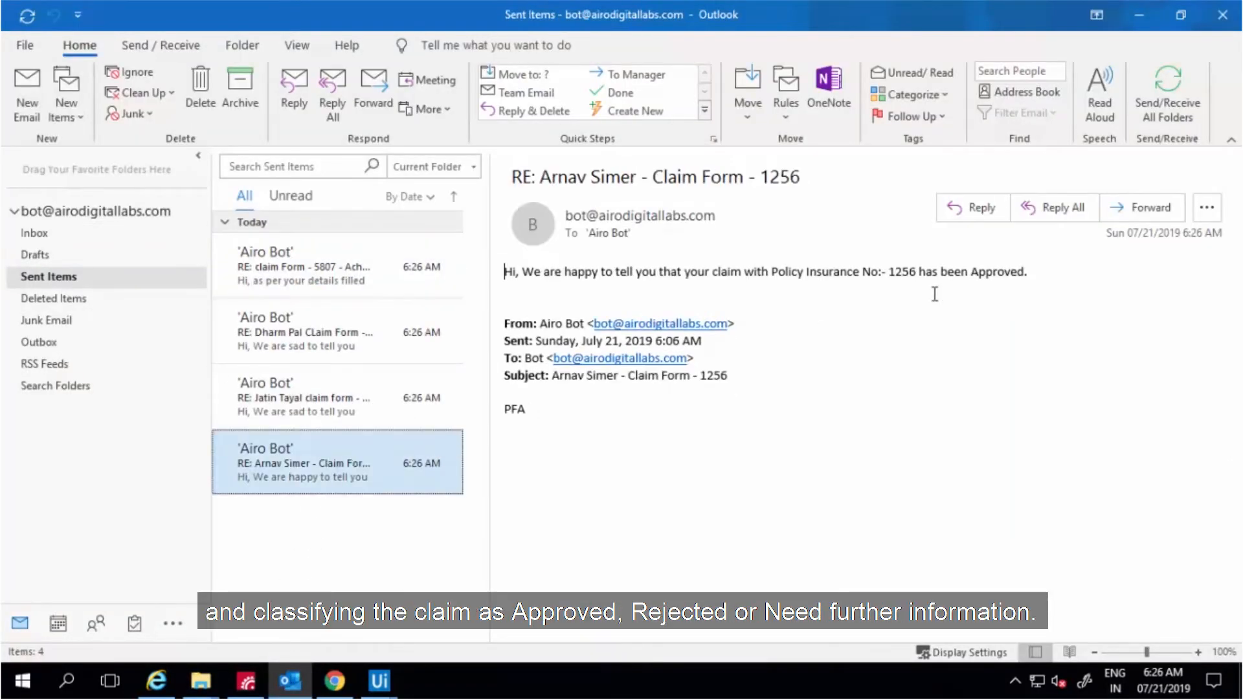
{"action": "left_click", "coordinate": [336, 331]}
{"action": "double_click", "coordinate": [978, 272]}
Review the reply for claim 5807 and mark the 'Partially Approved' decision text.
{"action": "left_click", "coordinate": [302, 265]}
{"action": "left_click_drag", "start_coordinate": [960, 272], "coordinate": [1110, 275]}
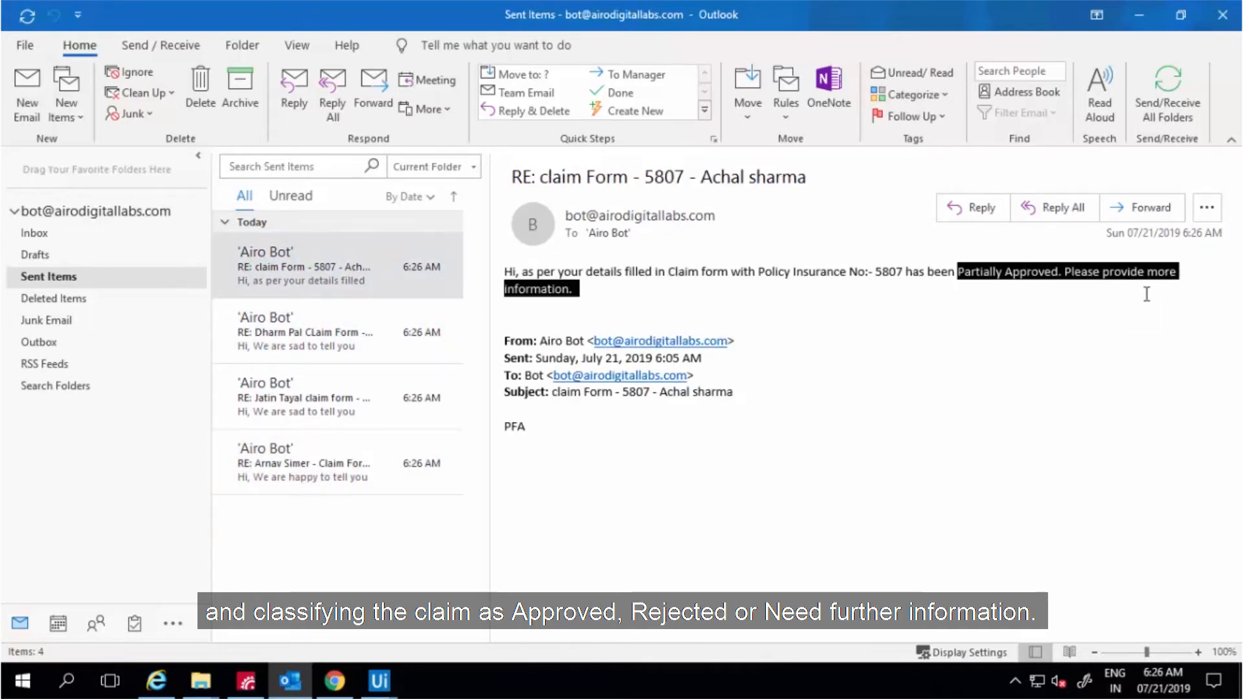